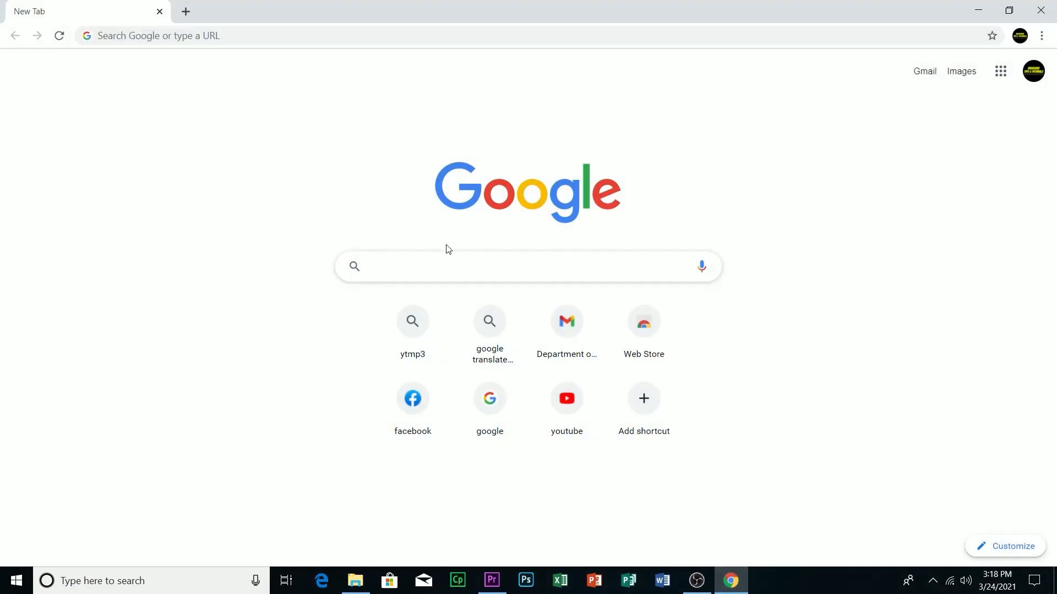
# Search Google for "handbreak", open the official HandBrake website and download HandBrake 1.3.3 for Windows
pyautogui.write('han')
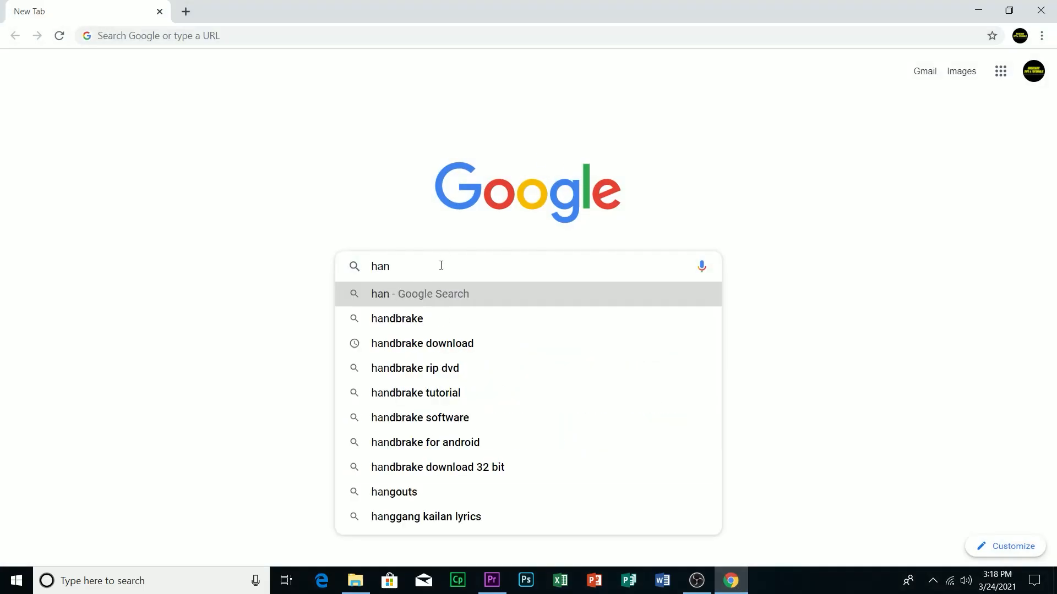
pyautogui.write('dbreak')
pyautogui.press('Return')
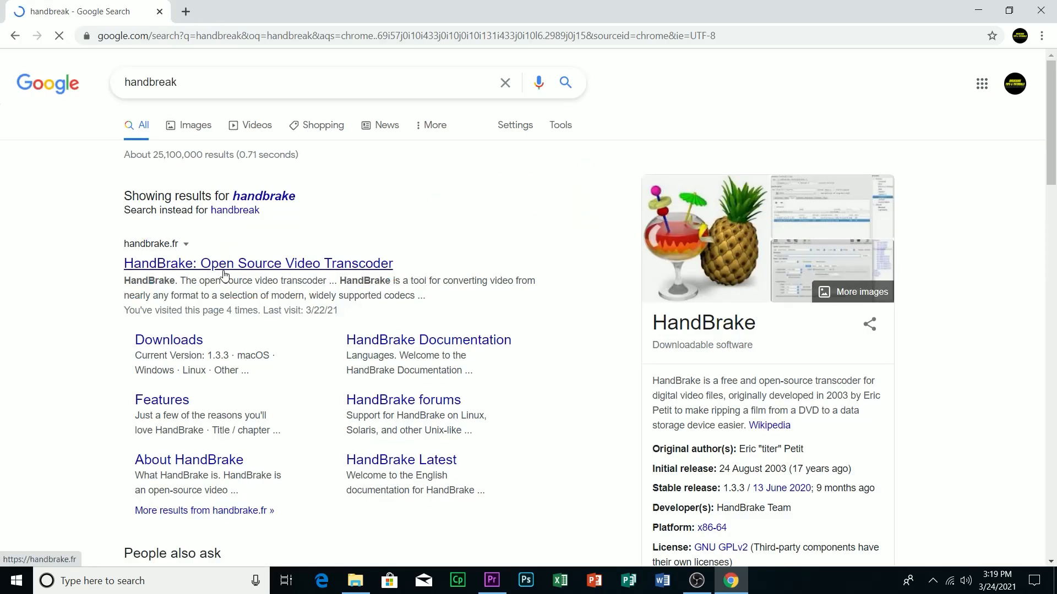
pyautogui.click(261, 266)
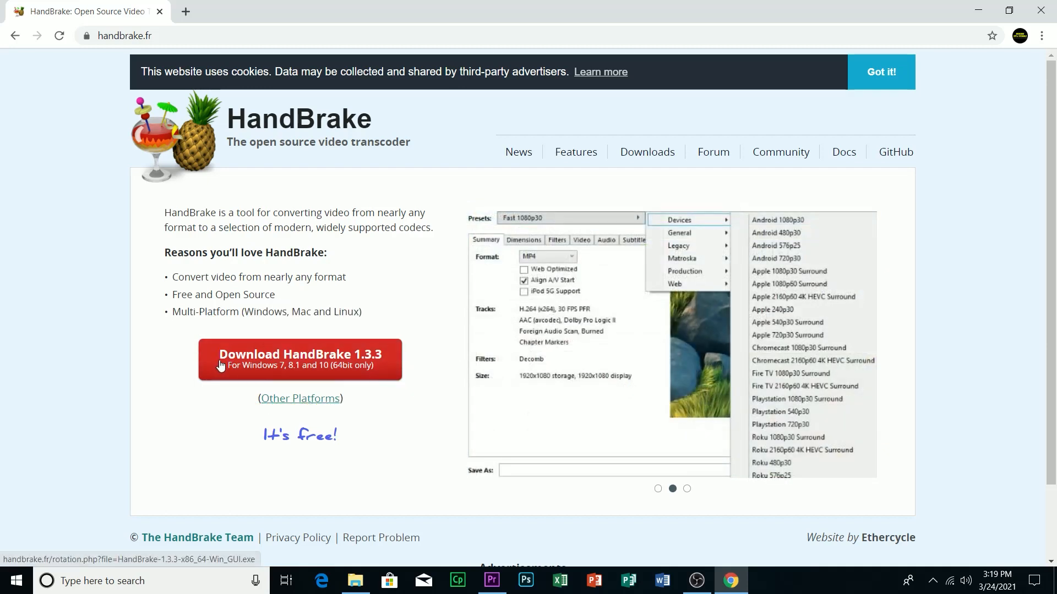
pyautogui.click(301, 368)
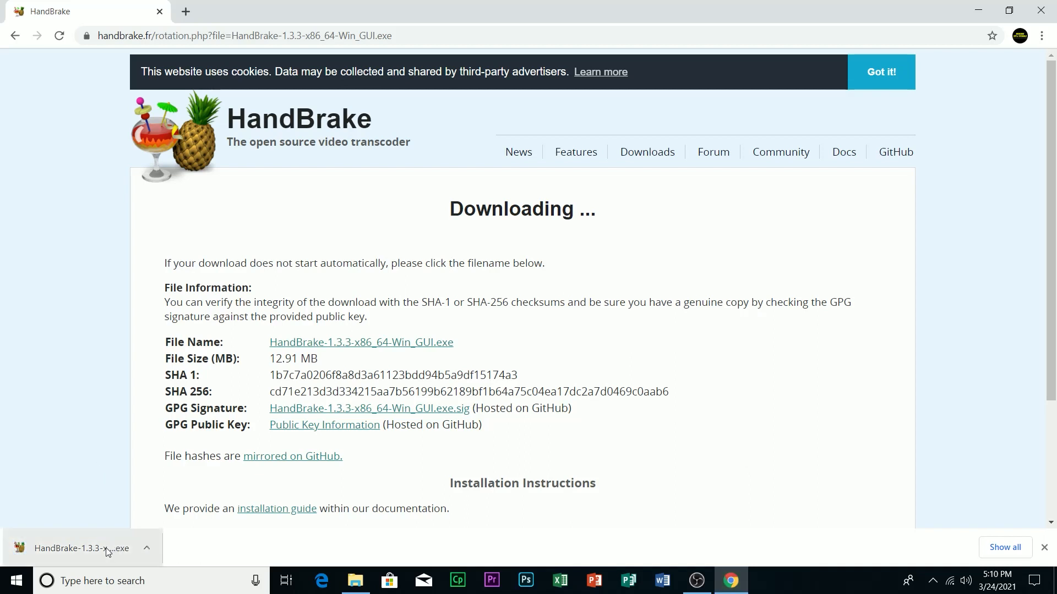
# Install HandBrake 1.3.3 from the downloaded installer with the default setup options, and close the browser
pyautogui.click(78, 550)
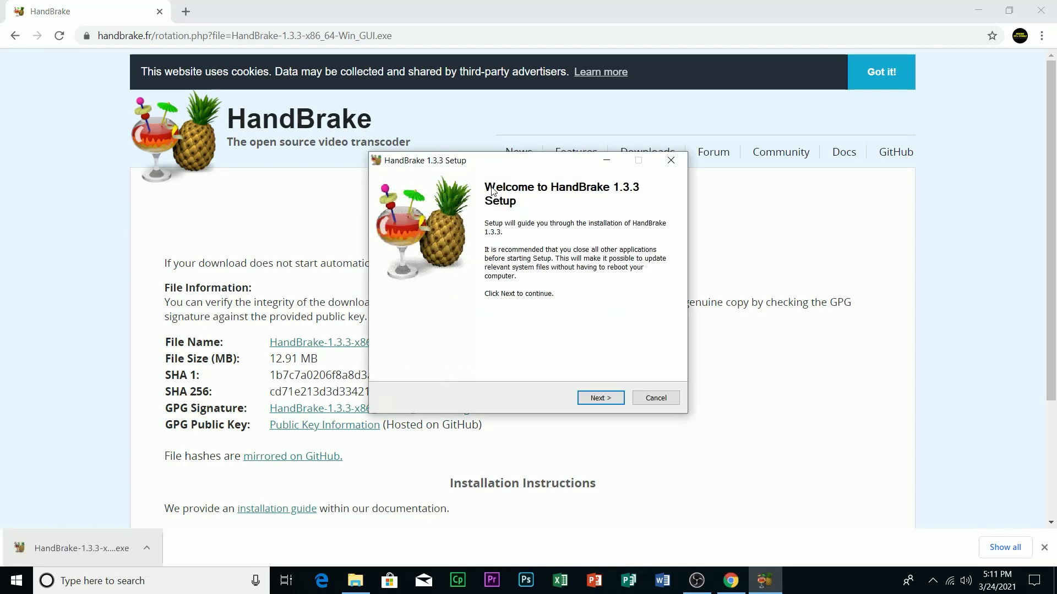
pyautogui.click(604, 402)
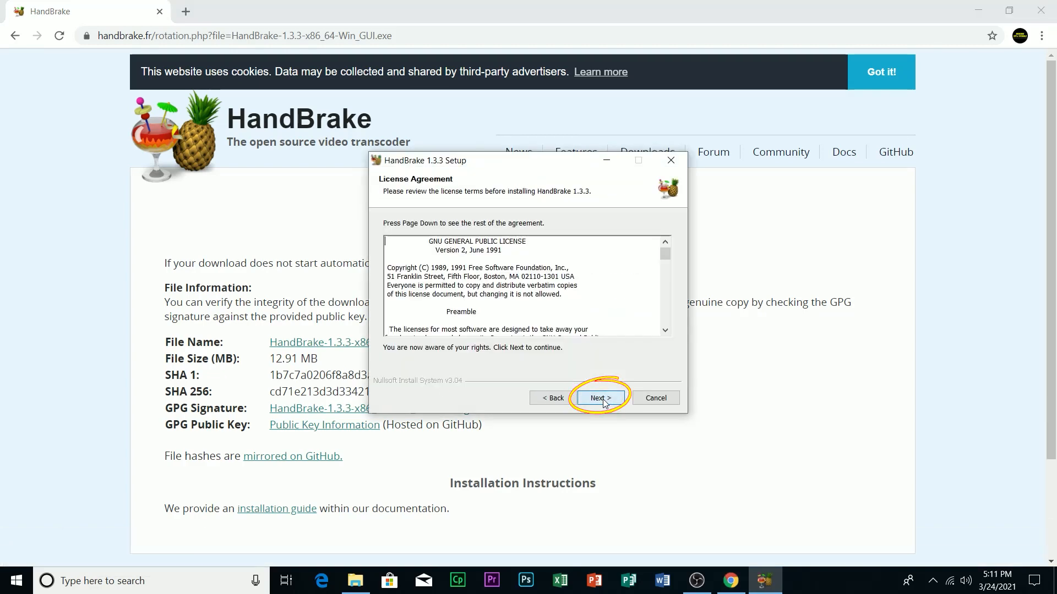
pyautogui.click(603, 401)
pyautogui.click(602, 400)
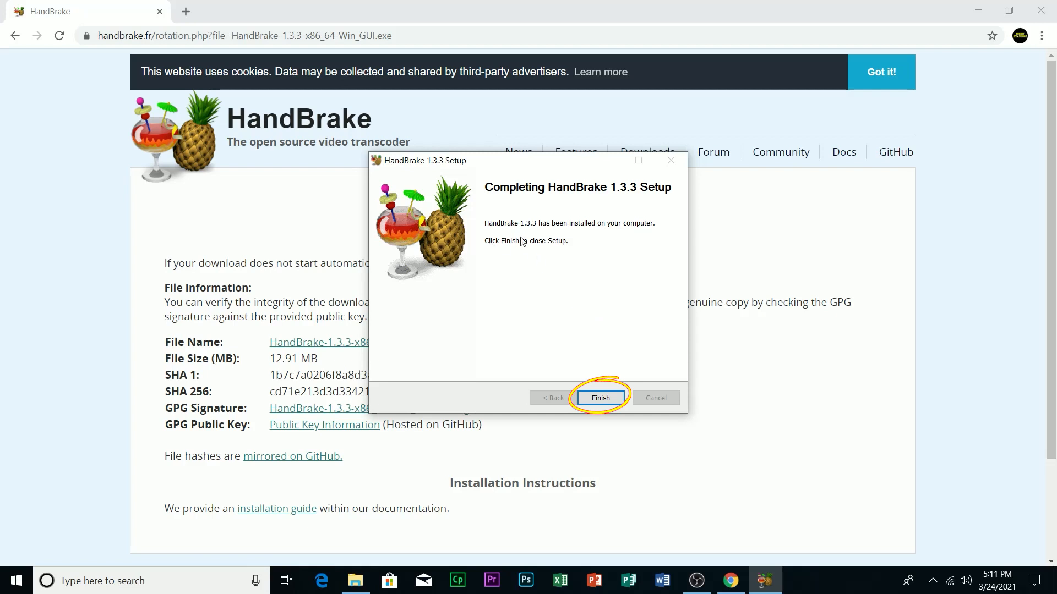
pyautogui.click(596, 398)
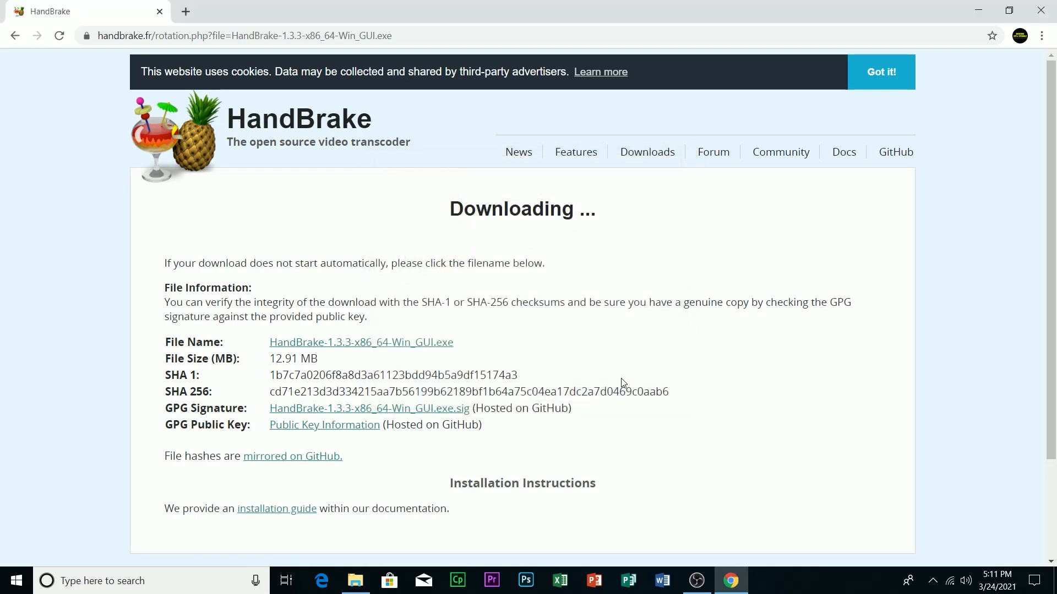
pyautogui.click(1041, 11)
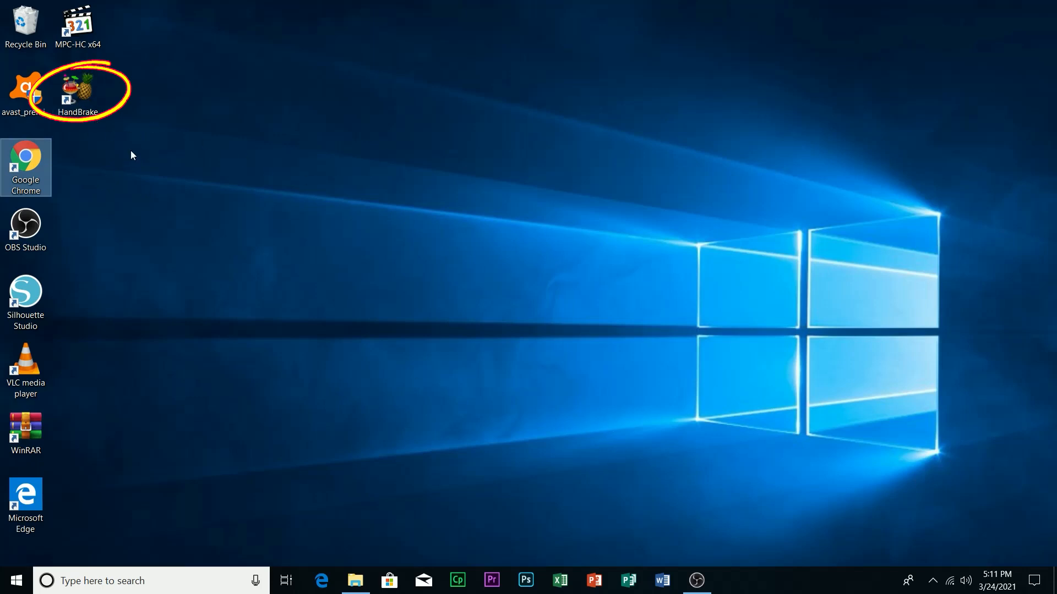
# Launch HandBrake and load the video "MAPEH 6 ART module week 3" from the Videos folder as the source
pyautogui.doubleClick(85, 94)
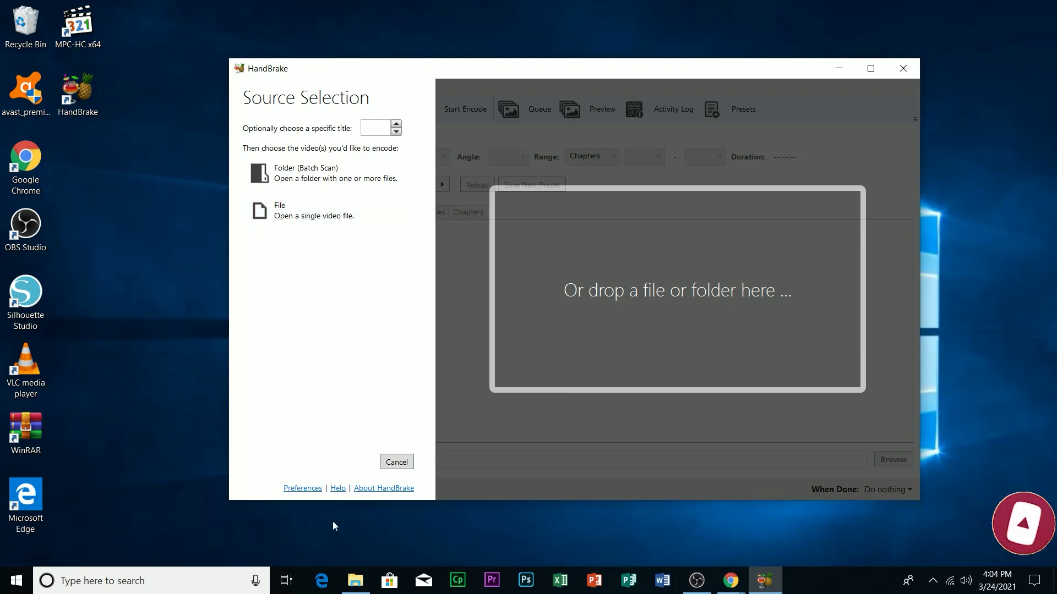
pyautogui.click(355, 580)
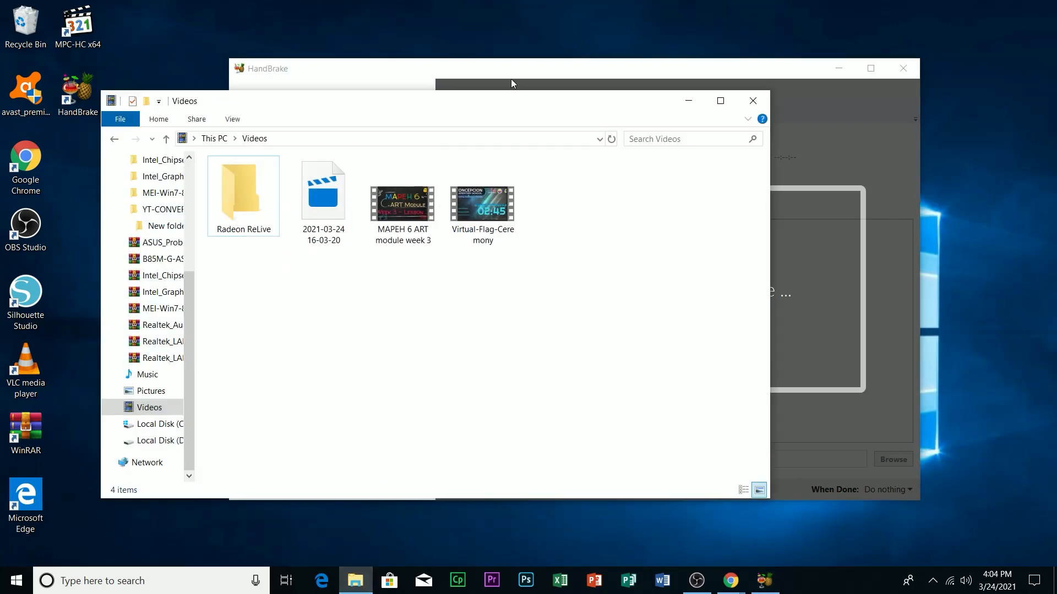
pyautogui.moveTo(531, 105); pyautogui.dragTo(511, 137)
pyautogui.moveTo(753, 245); pyautogui.dragTo(532, 245)
pyautogui.moveTo(355, 136); pyautogui.dragTo(292, 197)
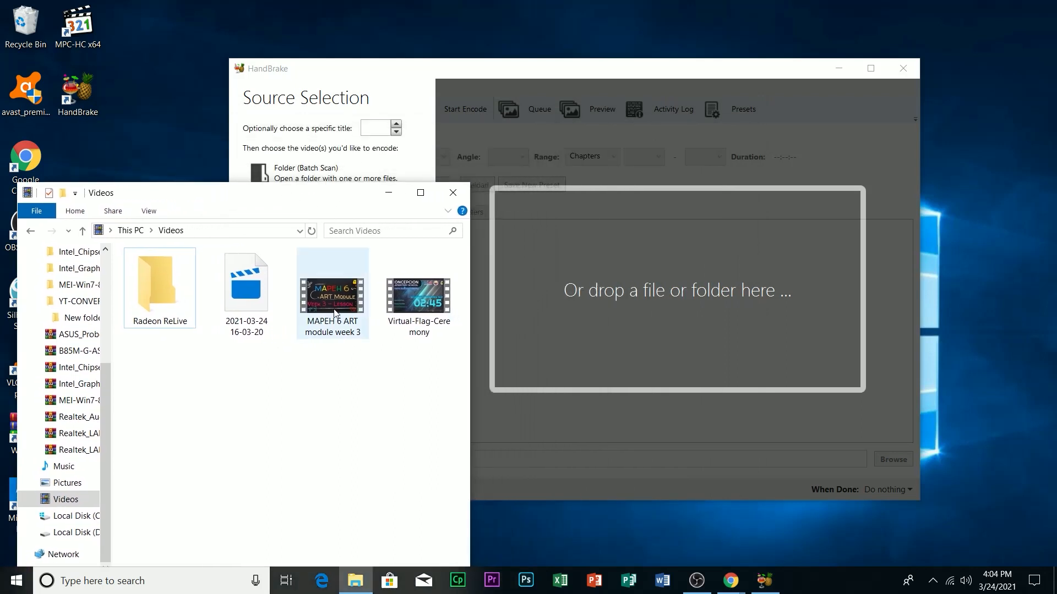
pyautogui.moveTo(332, 312)
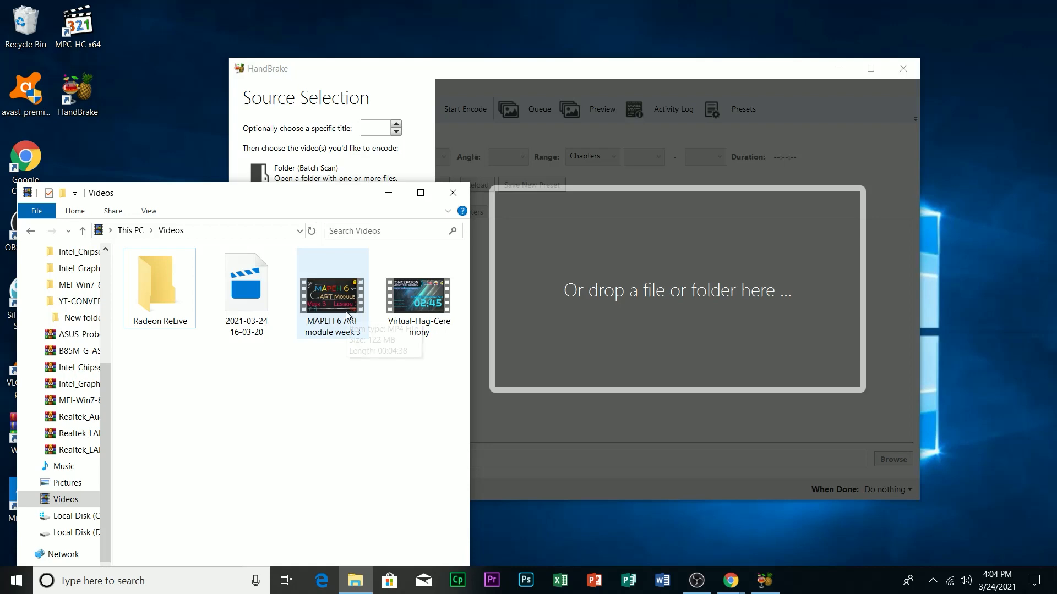
pyautogui.moveTo(329, 295); pyautogui.dragTo(606, 318)
pyautogui.click(389, 192)
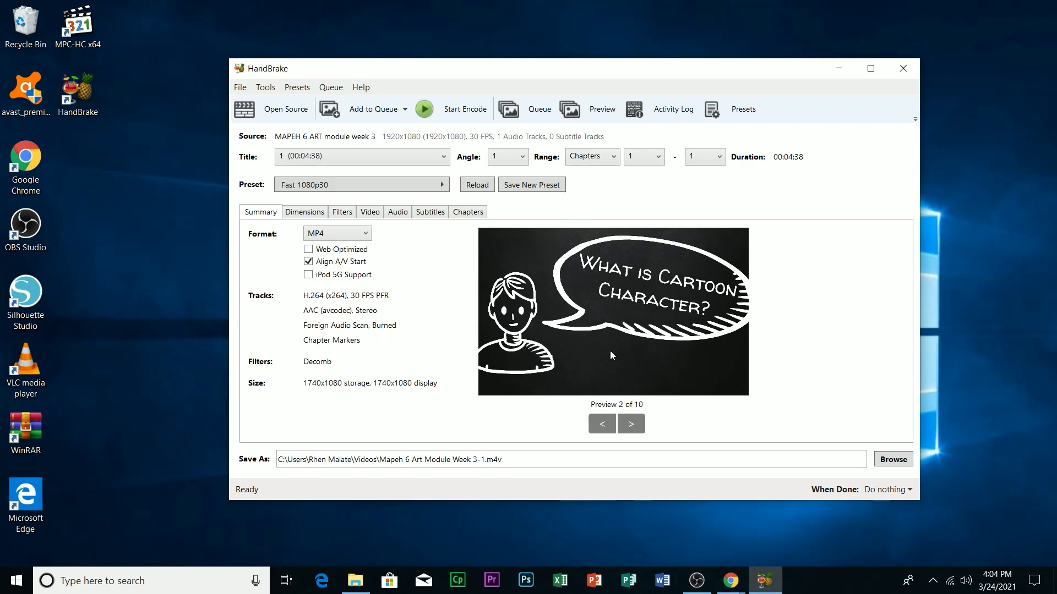
# Check the first few preview frames of the loaded video and choose MP4 as the output format
pyautogui.click(606, 424)
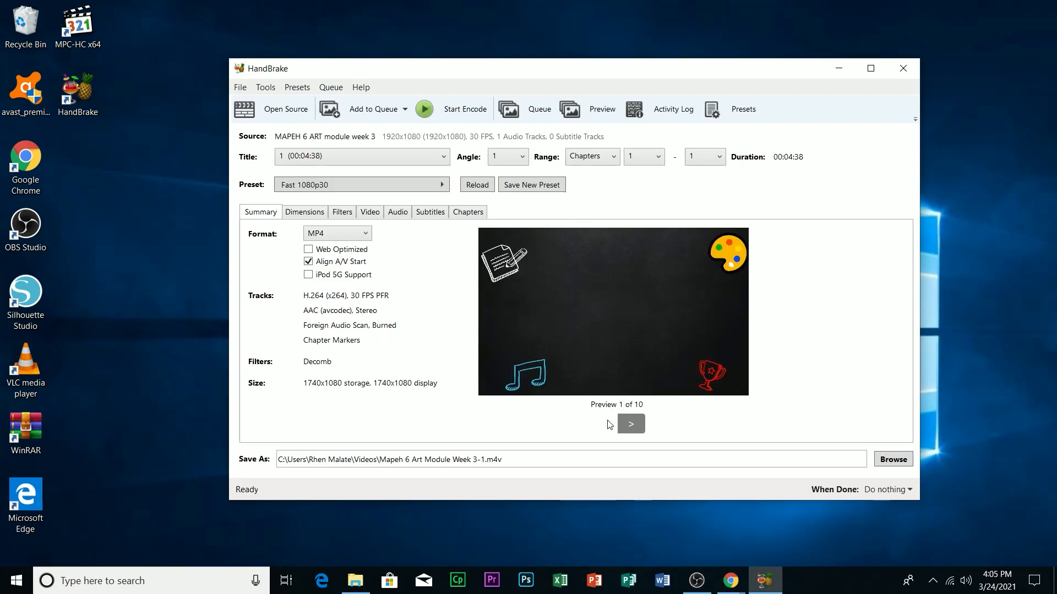
pyautogui.click(631, 424)
pyautogui.click(631, 424)
pyautogui.click(604, 424)
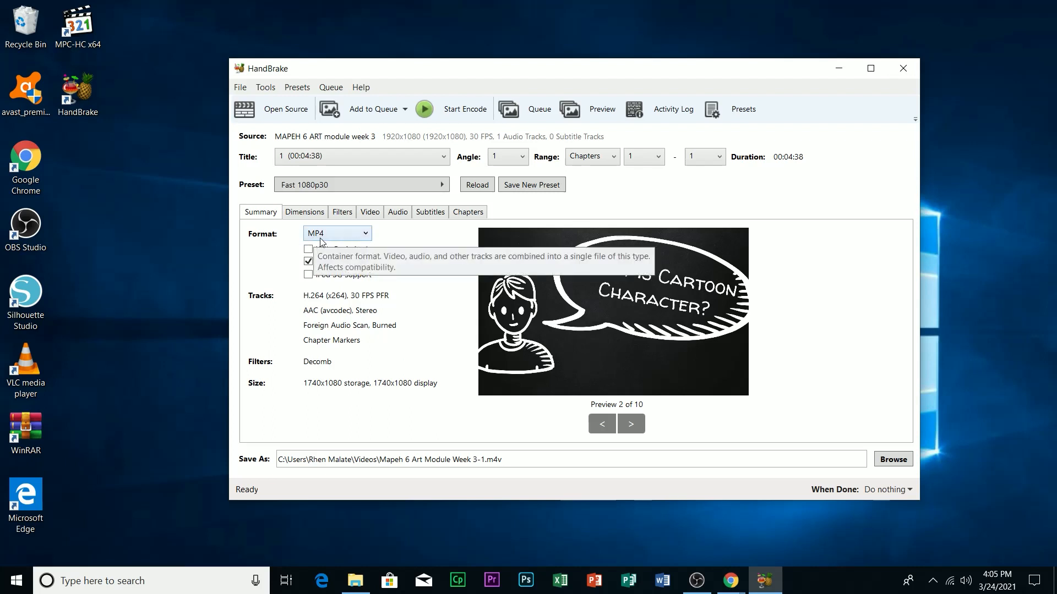
pyautogui.click(370, 235)
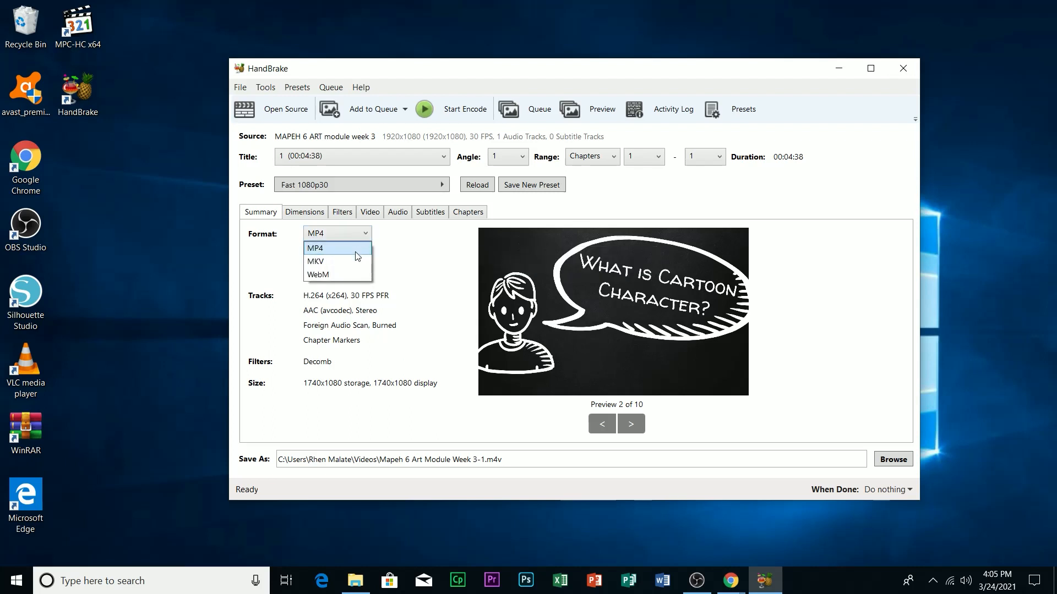
pyautogui.click(317, 249)
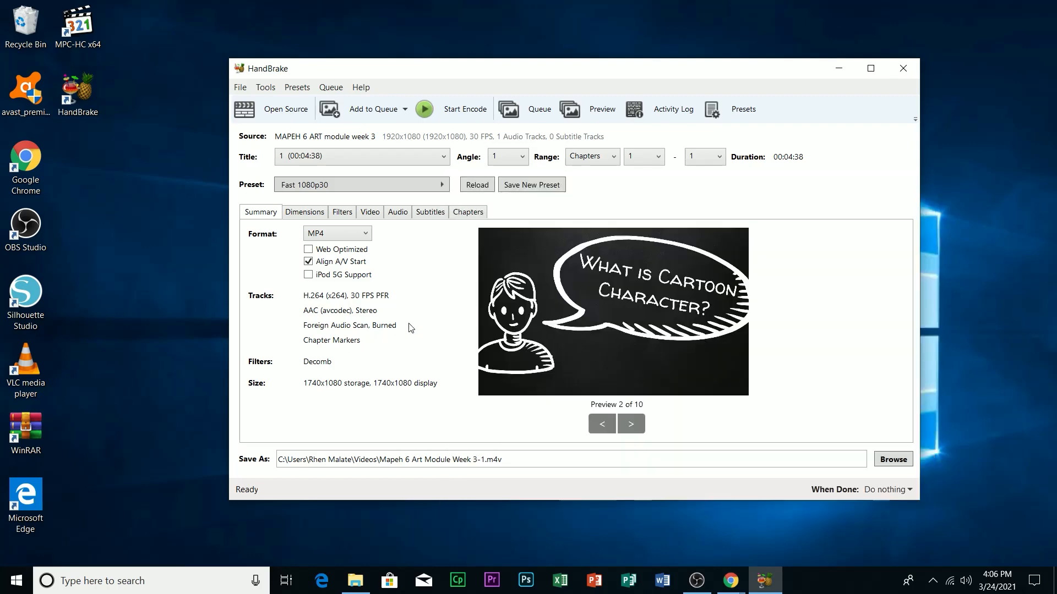
# Examine the source video's preview frames through to the last one and return to the second frame
pyautogui.click(634, 424)
pyautogui.click(634, 424)
pyautogui.click(634, 424)
pyautogui.click(634, 424)
pyautogui.click(634, 424)
pyautogui.click(634, 424)
pyautogui.click(634, 424)
pyautogui.click(634, 424)
pyautogui.click(602, 424)
pyautogui.click(601, 424)
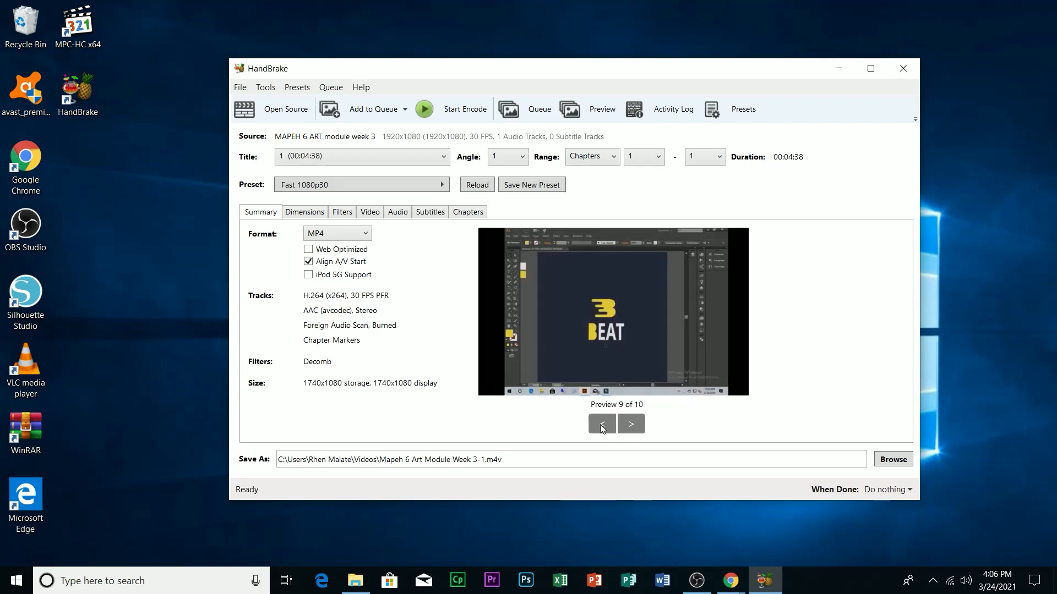
pyautogui.click(602, 424)
pyautogui.click(602, 424)
pyautogui.click(601, 424)
pyautogui.click(602, 425)
pyautogui.click(601, 425)
pyautogui.click(602, 424)
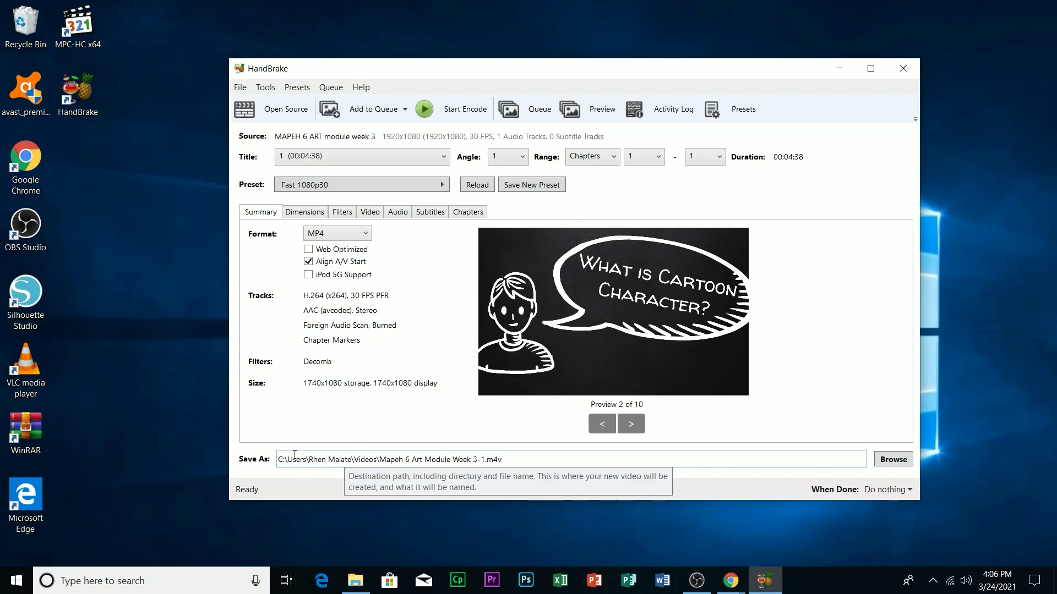
# Switch cropping to Custom with the left and right crop at 0, and set the video width to 1920
pyautogui.click(299, 215)
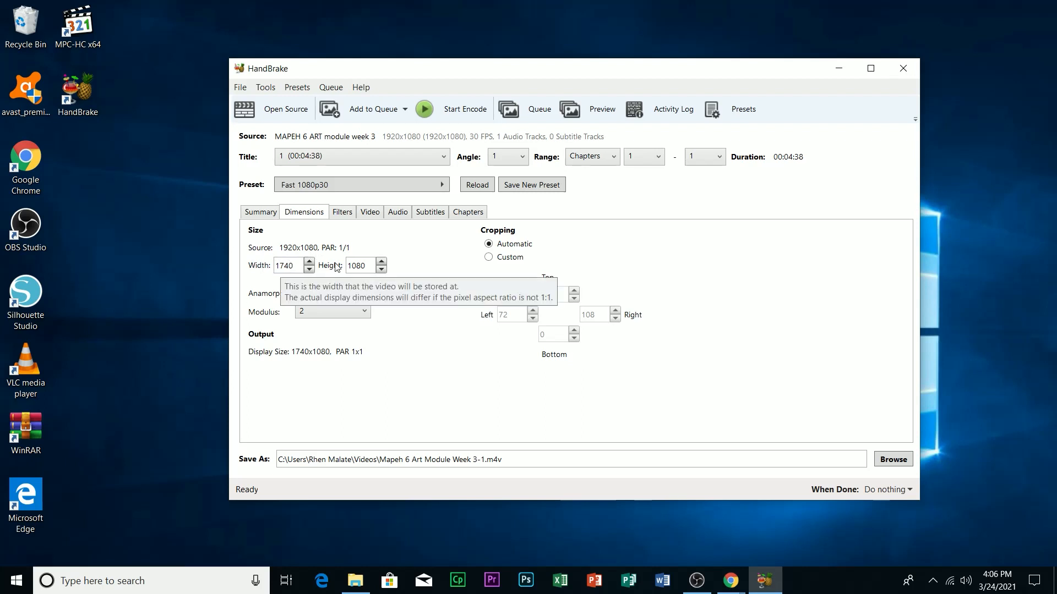
pyautogui.click(489, 258)
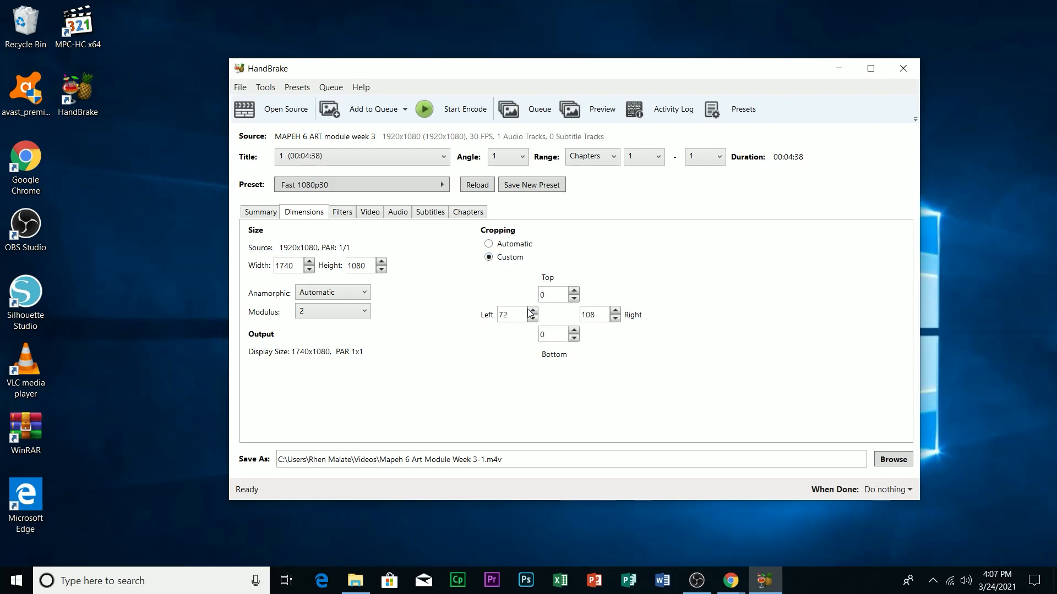
pyautogui.moveTo(513, 314); pyautogui.dragTo(493, 321)
pyautogui.write('0')
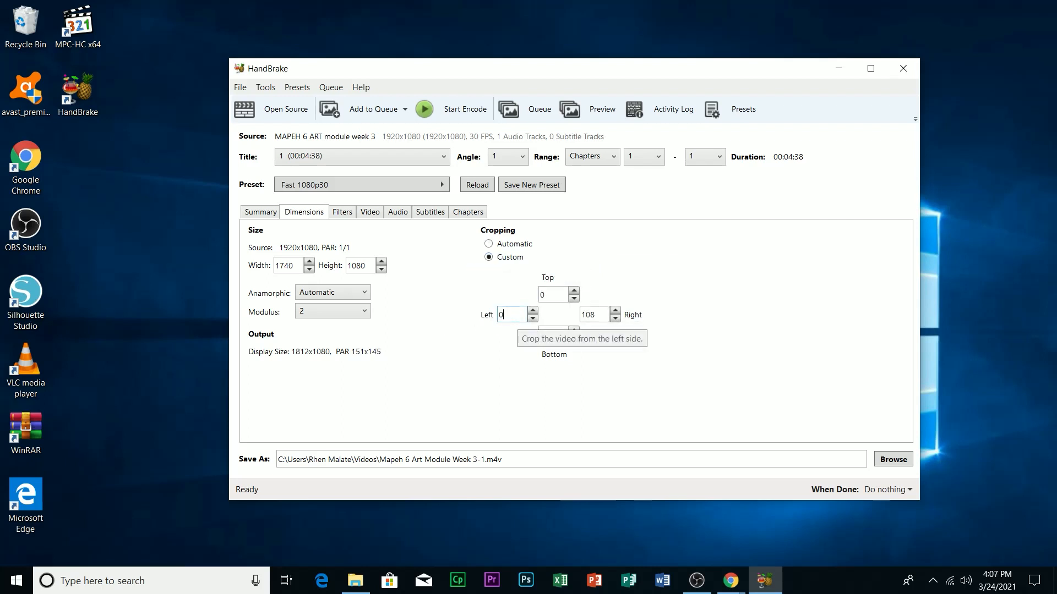
pyautogui.click(603, 315)
pyautogui.moveTo(603, 315); pyautogui.dragTo(575, 321)
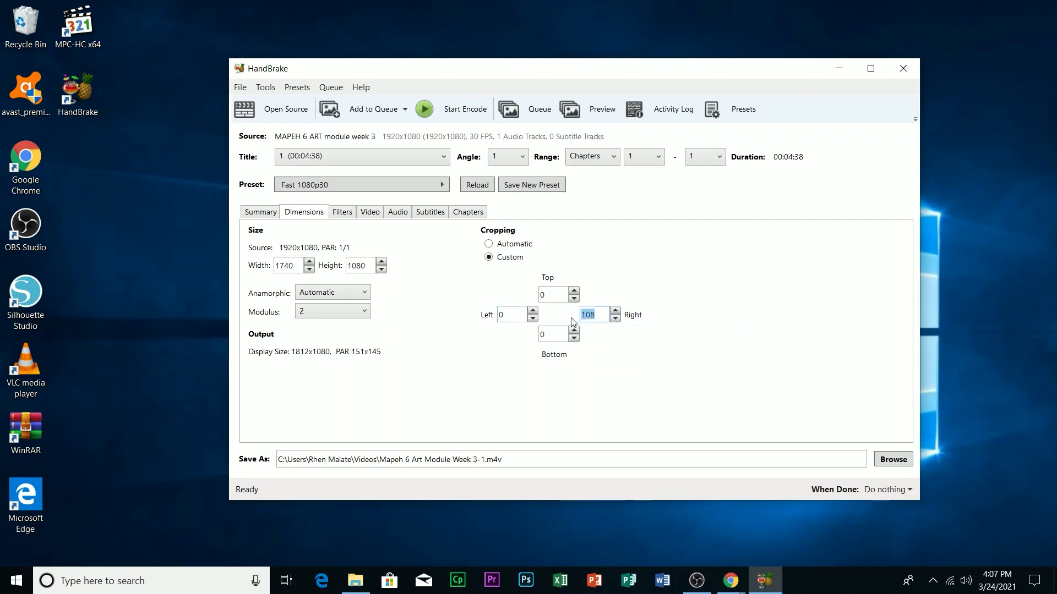
pyautogui.write('0')
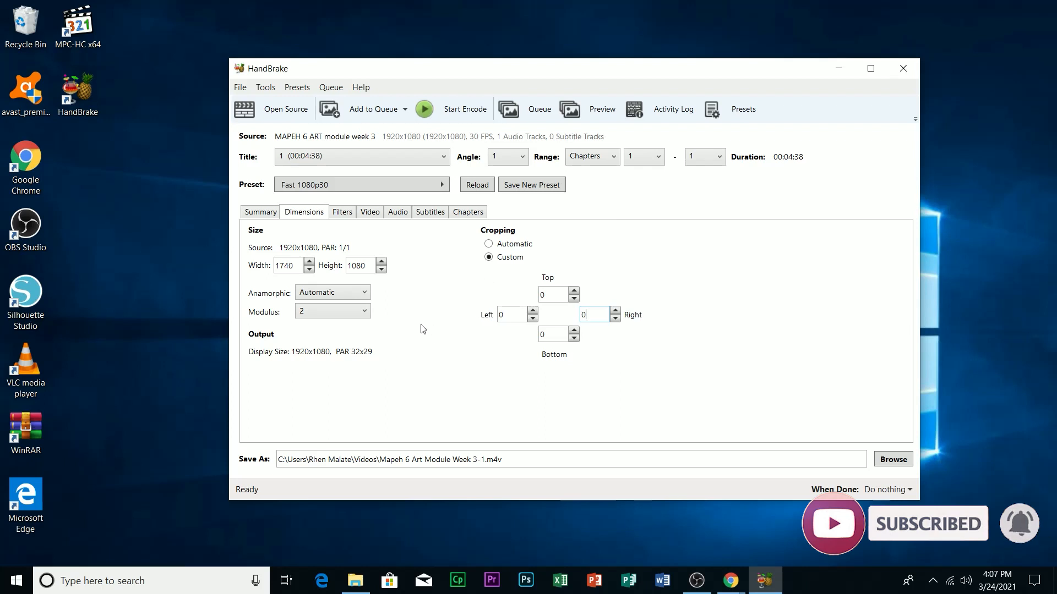
pyautogui.doubleClick(283, 265)
pyautogui.write('1920')
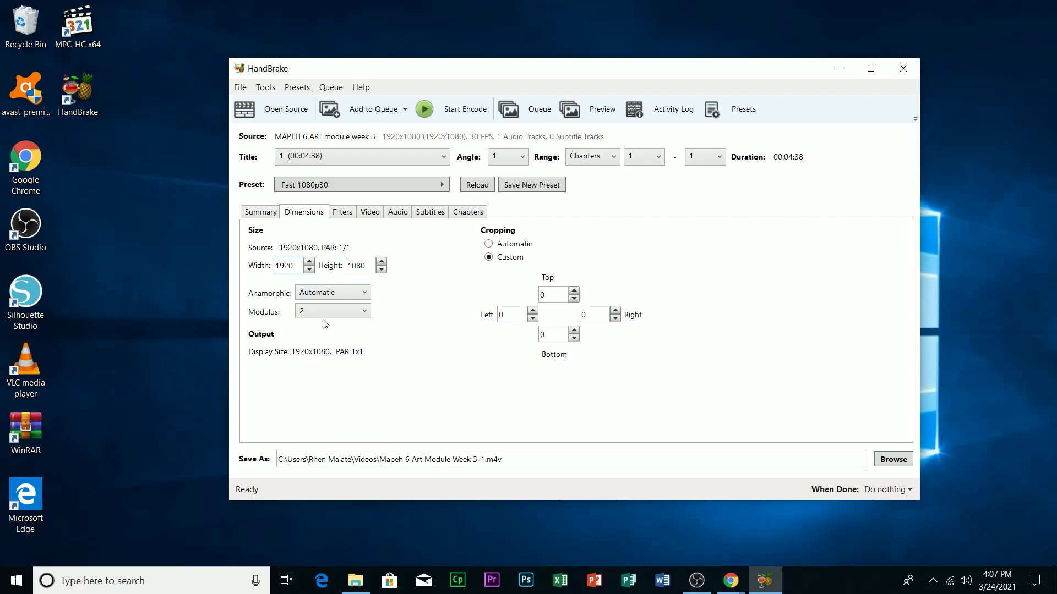
# Review the filter settings and the available video codecs, keeping H.264 (x264)
pyautogui.click(342, 213)
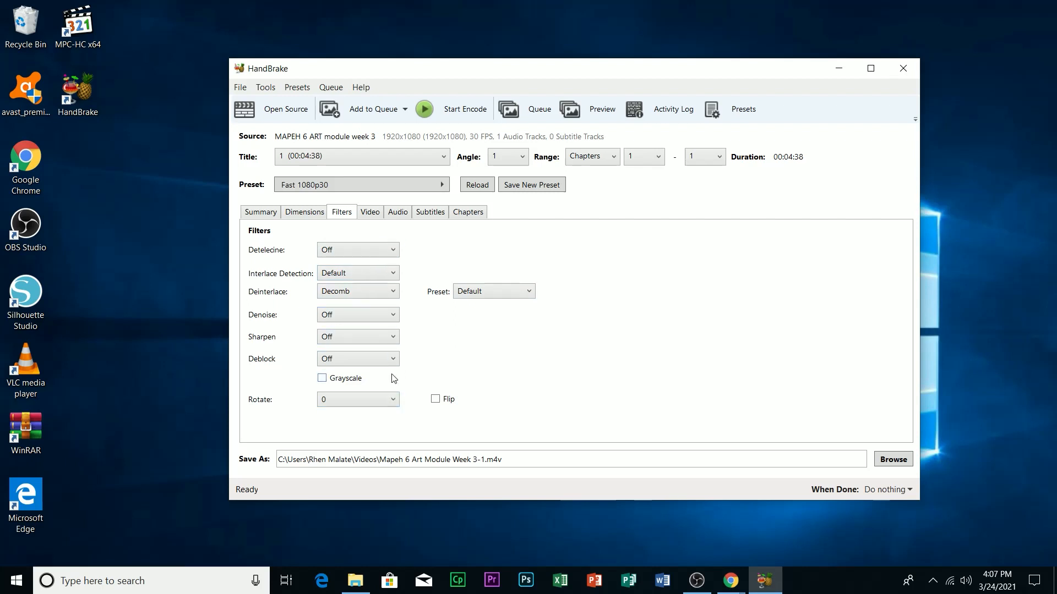
pyautogui.click(372, 216)
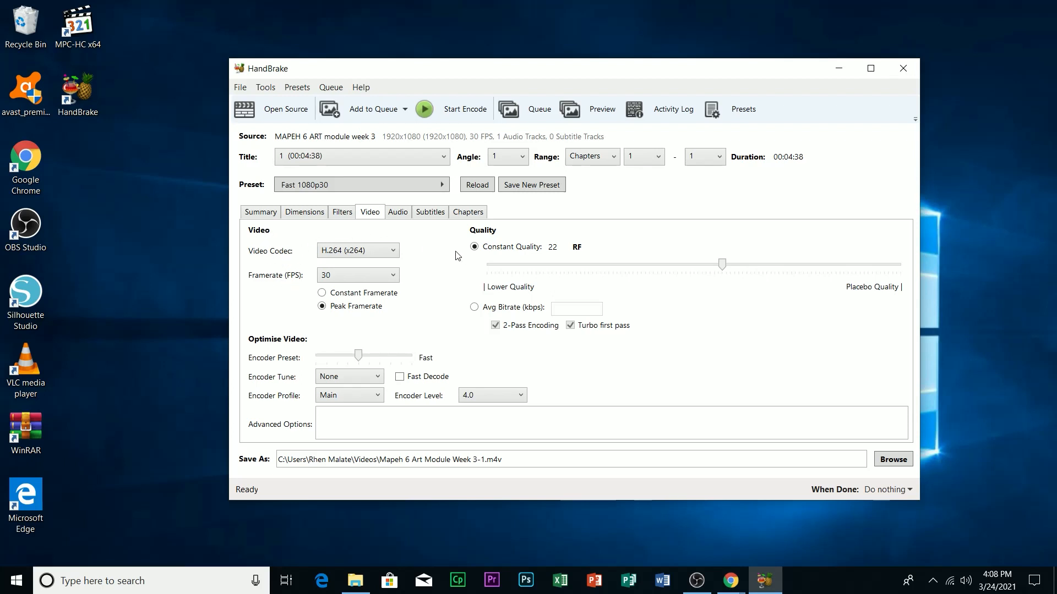
pyautogui.click(394, 251)
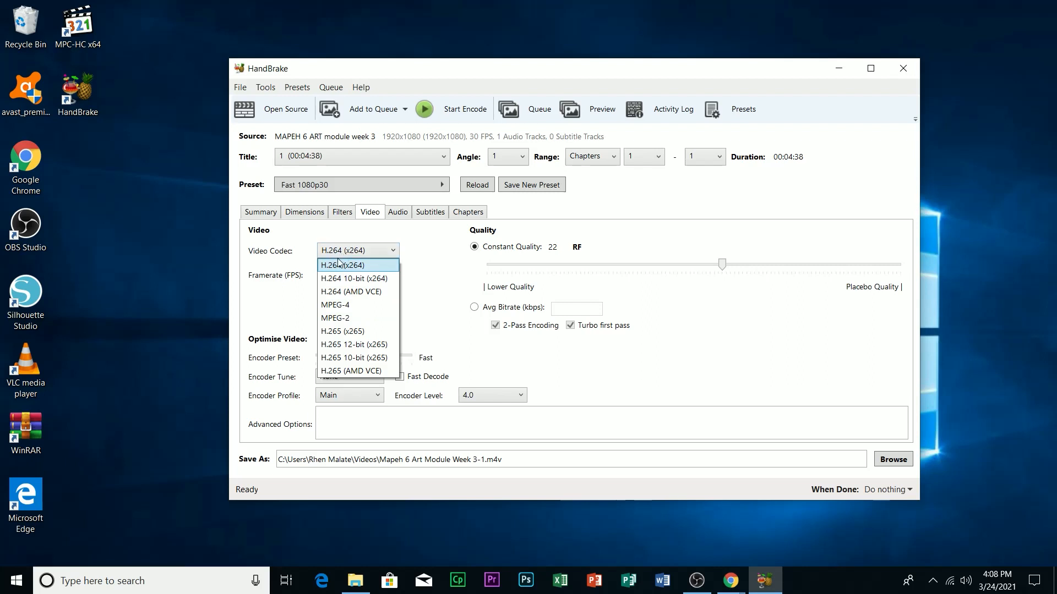
pyautogui.click(355, 252)
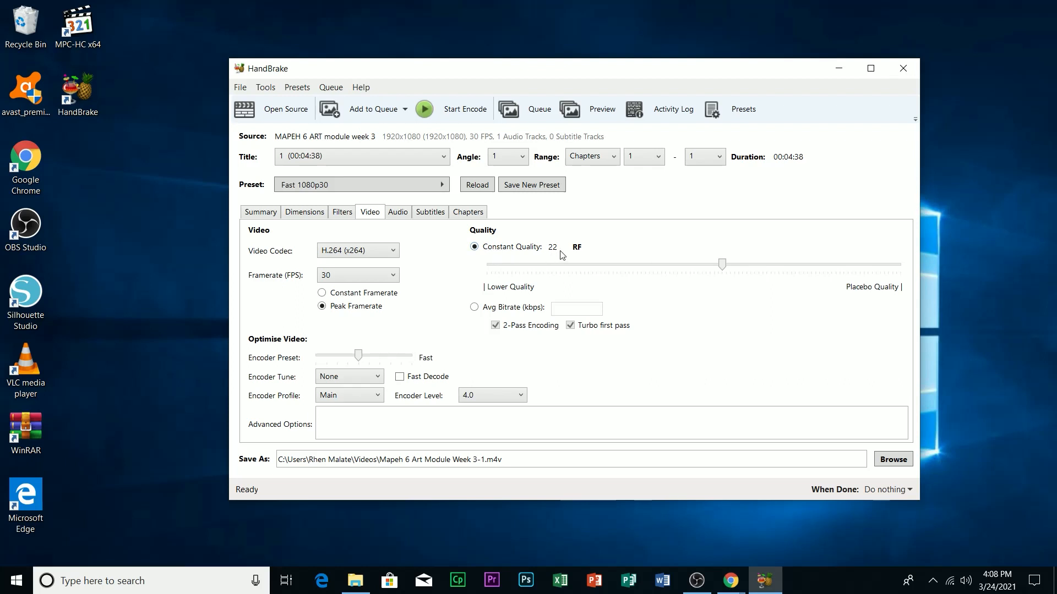
# Try different Constant Quality levels for the video and return the setting to RF 22
pyautogui.click(713, 264)
pyautogui.moveTo(714, 268)
pyautogui.mouseDown()
pyautogui.moveTo(760, 268)
pyautogui.moveTo(725, 271)
pyautogui.mouseUp()
pyautogui.moveTo(726, 270); pyautogui.dragTo(757, 266)
pyautogui.moveTo(756, 268)
pyautogui.mouseDown()
pyautogui.moveTo(720, 270)
pyautogui.moveTo(740, 269)
pyautogui.mouseUp()
pyautogui.moveTo(739, 268); pyautogui.dragTo(721, 268)
# Try the VerySlow and Medium encoder presets and return the encoder preset to Fast
pyautogui.moveTo(358, 357)
pyautogui.mouseDown()
pyautogui.moveTo(412, 358)
pyautogui.moveTo(326, 359)
pyautogui.moveTo(366, 376)
pyautogui.moveTo(356, 376)
pyautogui.mouseUp()
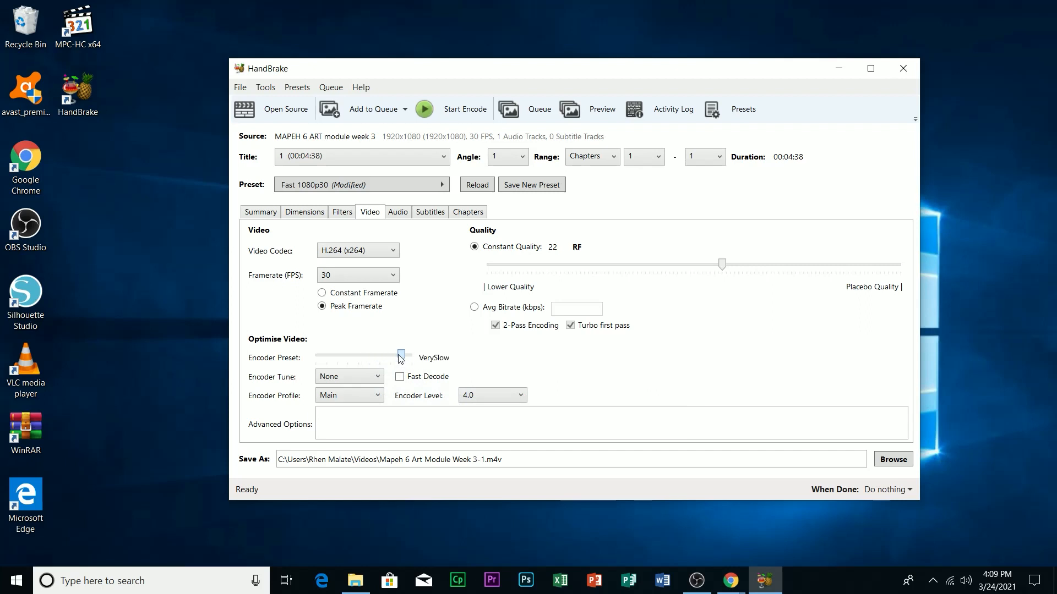
pyautogui.moveTo(337, 359); pyautogui.dragTo(361, 369)
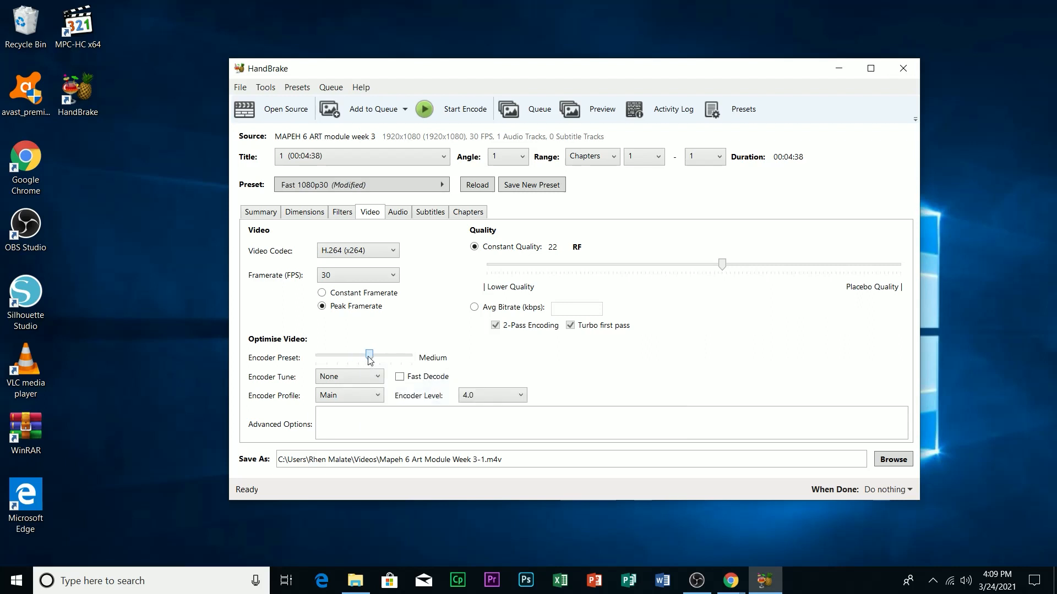
pyautogui.moveTo(371, 361)
pyautogui.mouseDown()
pyautogui.moveTo(412, 360)
pyautogui.moveTo(325, 361)
pyautogui.moveTo(360, 369)
pyautogui.mouseUp()
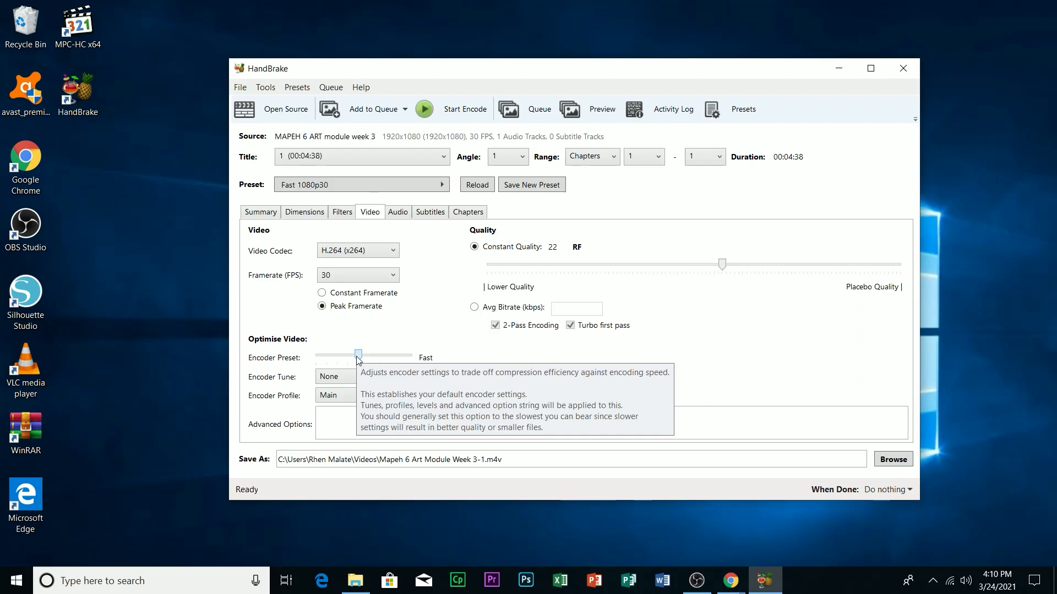
# Try a bitrate of 320 for the audio track and return the bitrate to 160
pyautogui.click(397, 213)
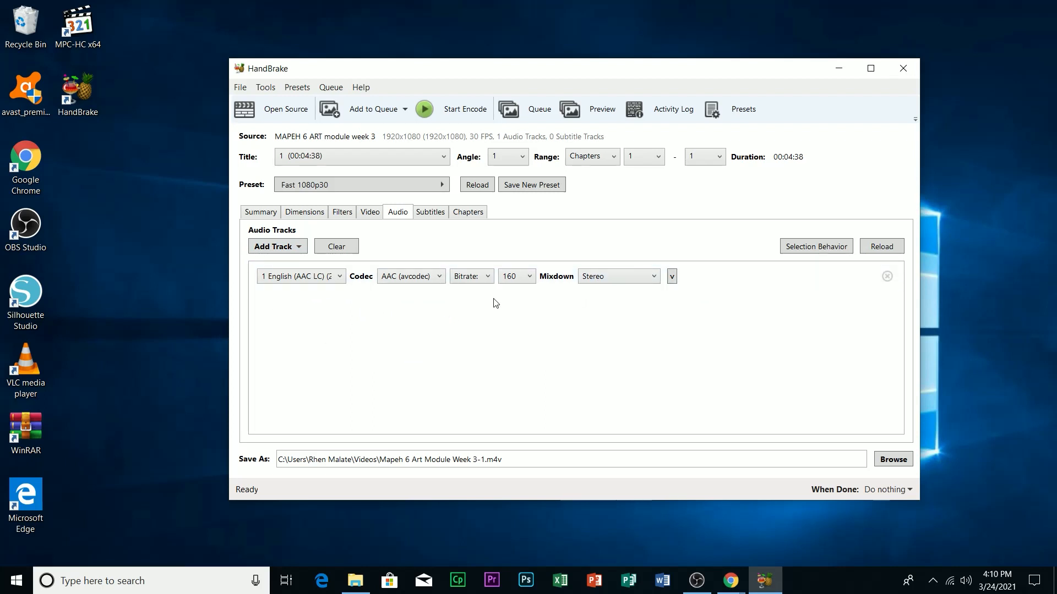
pyautogui.click(530, 277)
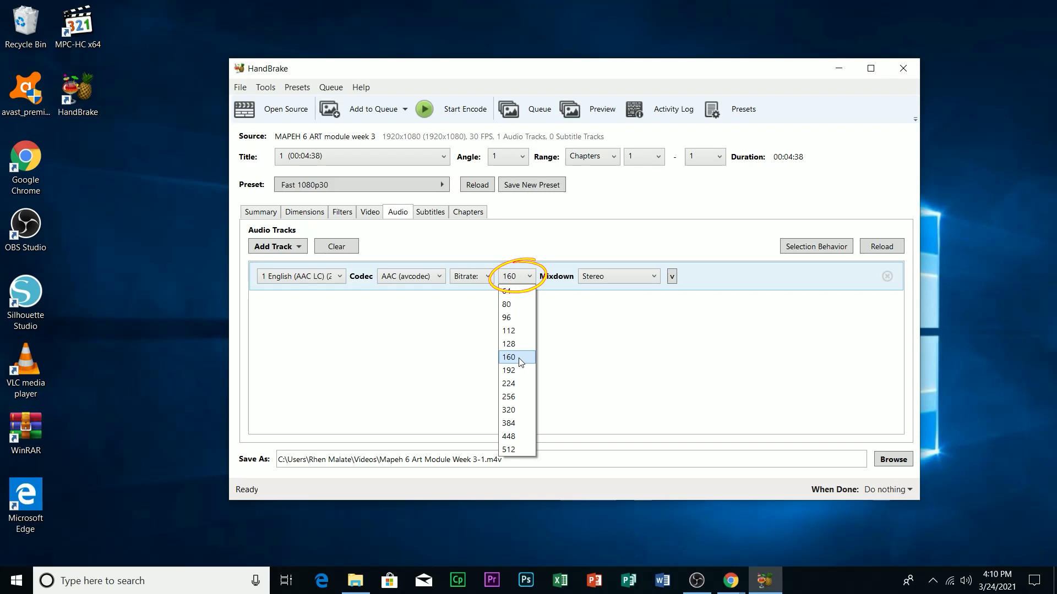
pyautogui.click(512, 410)
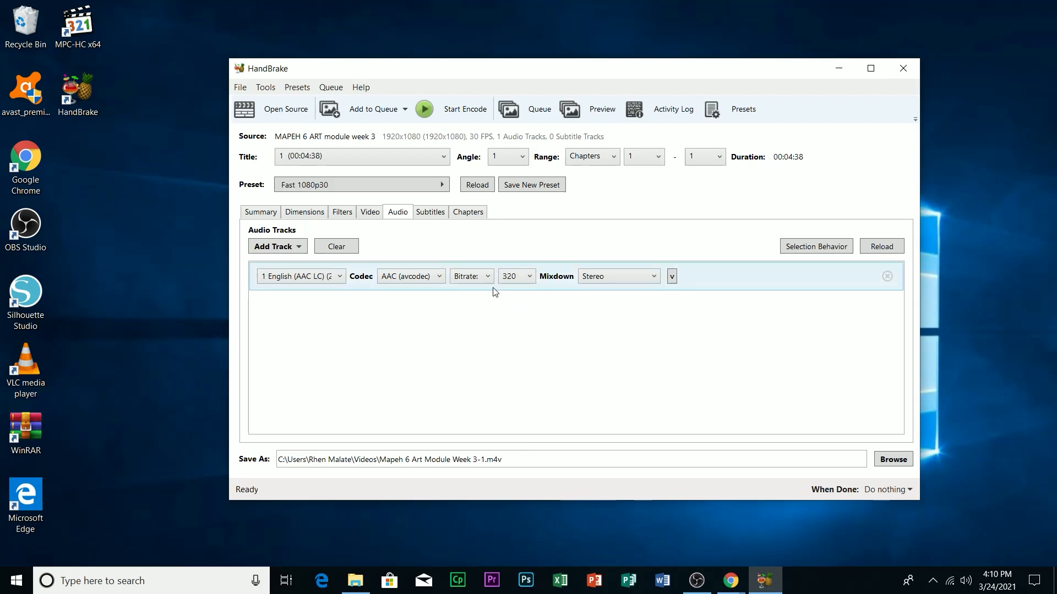
pyautogui.click(531, 277)
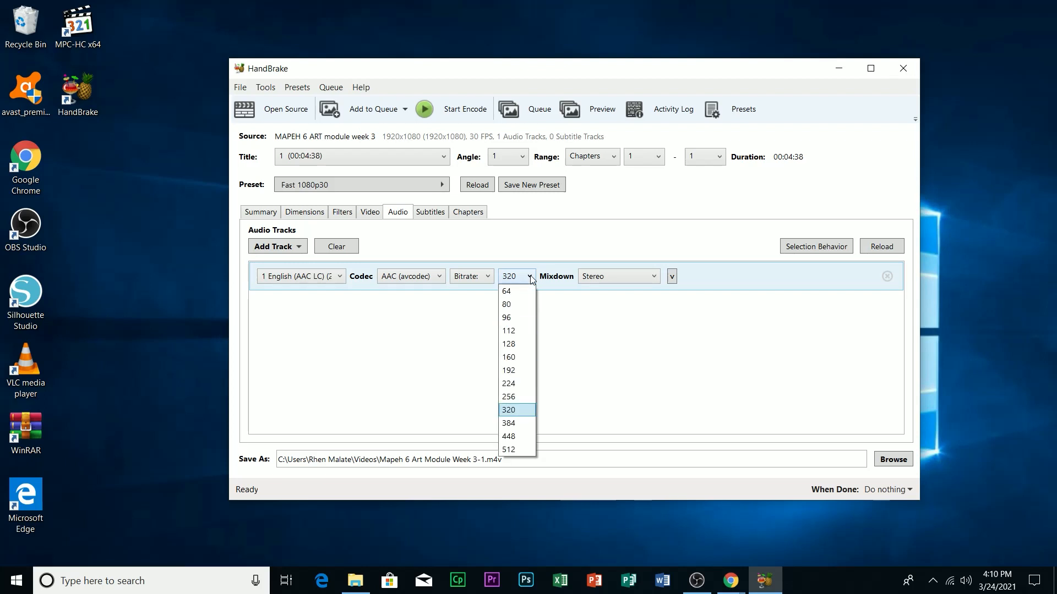
pyautogui.click(515, 358)
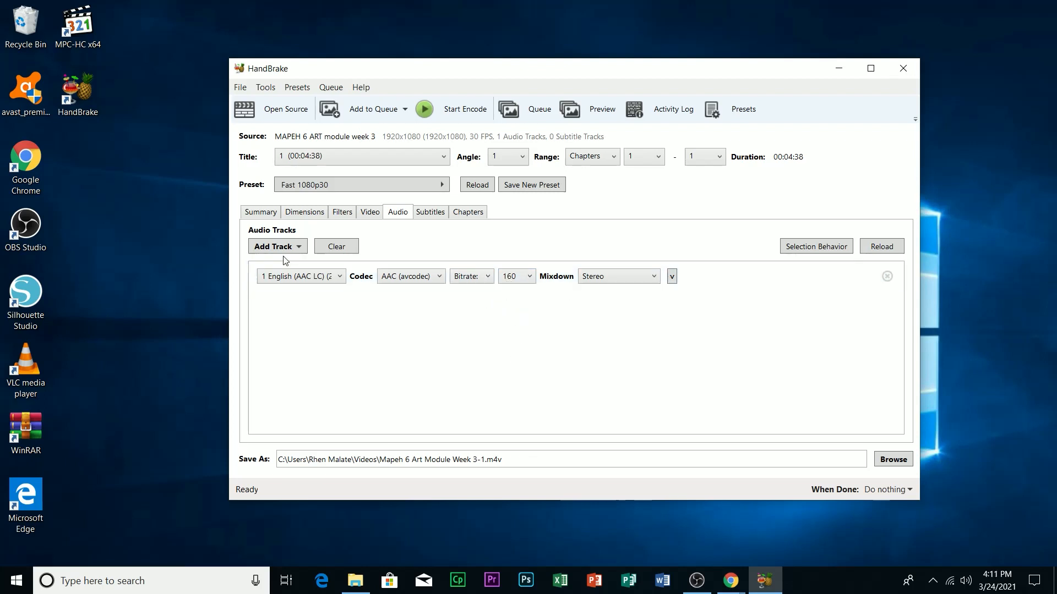
# Review the subtitle, chapter and video settings, and start encoding the video
pyautogui.click(429, 215)
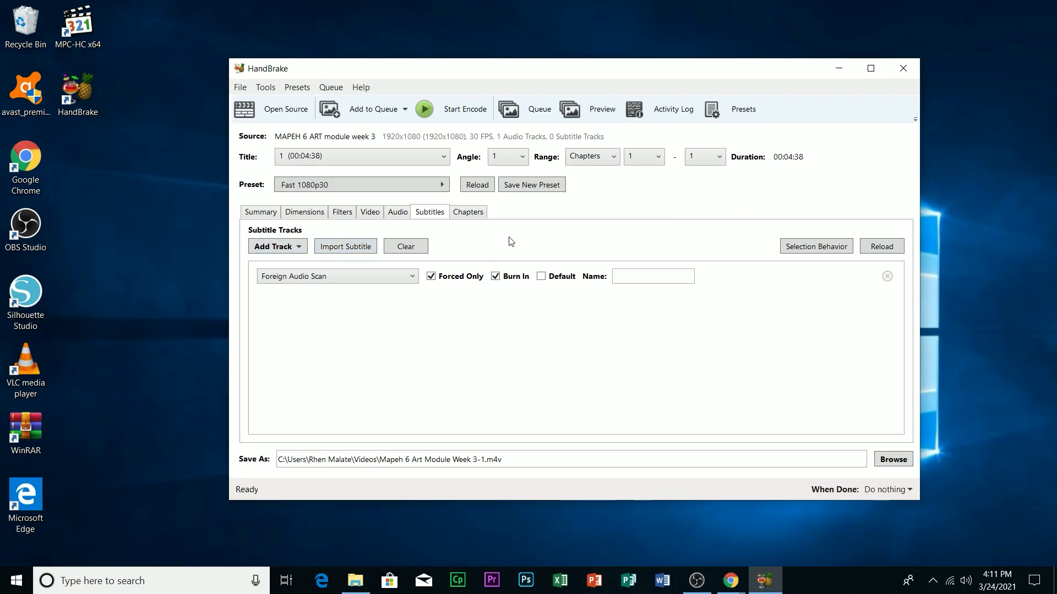
pyautogui.click(471, 213)
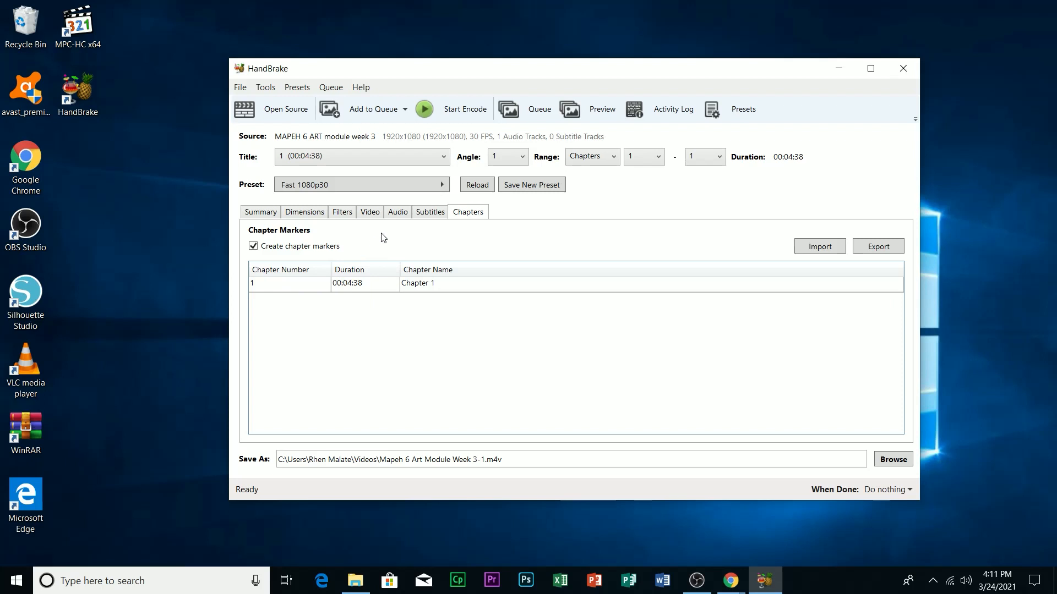
pyautogui.click(370, 212)
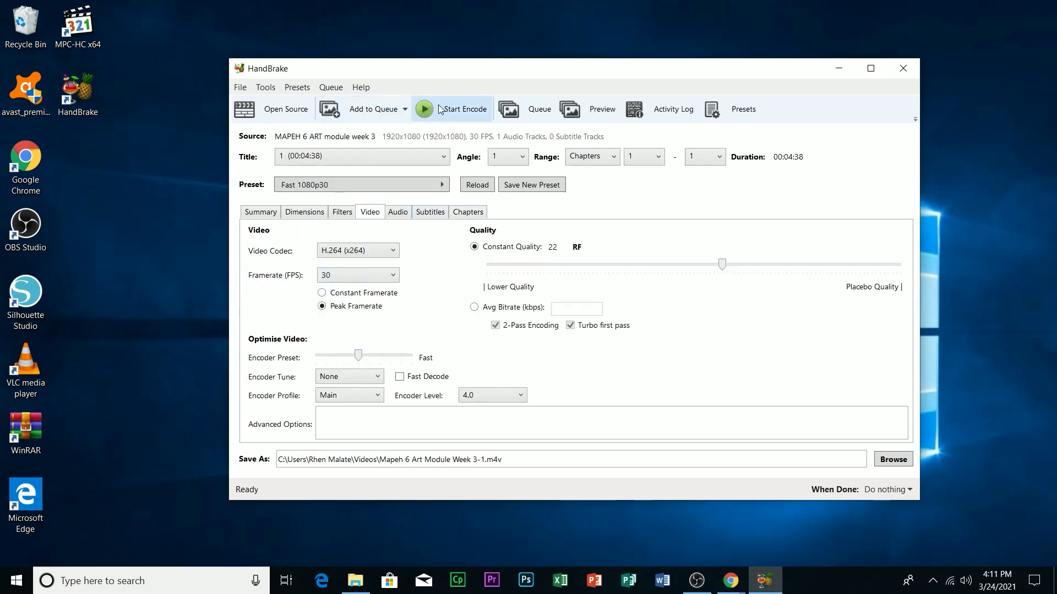
pyautogui.click(425, 110)
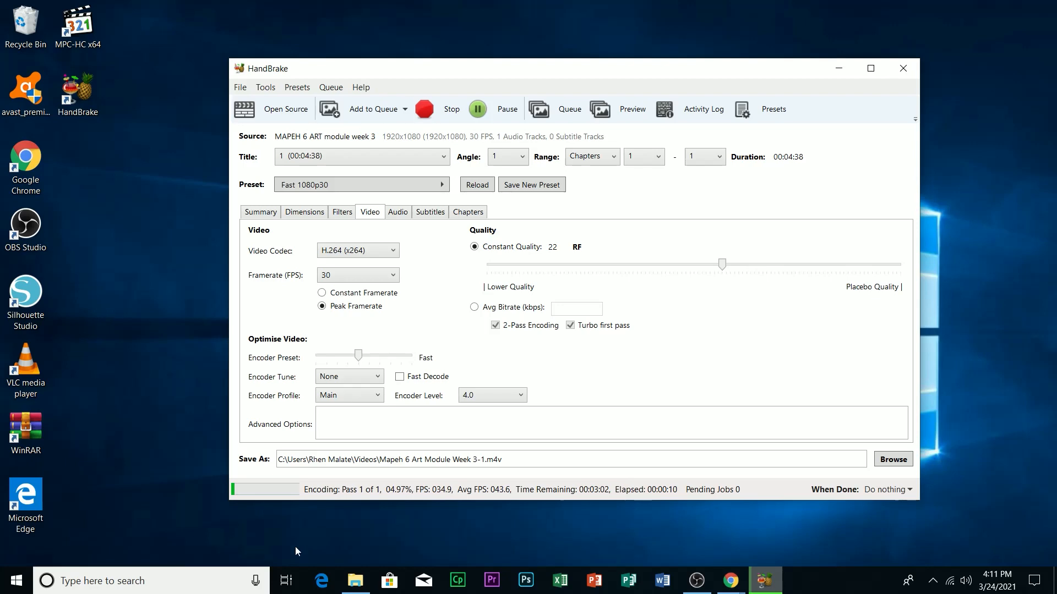
# Switch to File Explorer during the encode and compare the Mapeh 6 Art Module Week 3-1 output file with the original in Videos
pyautogui.click(362, 583)
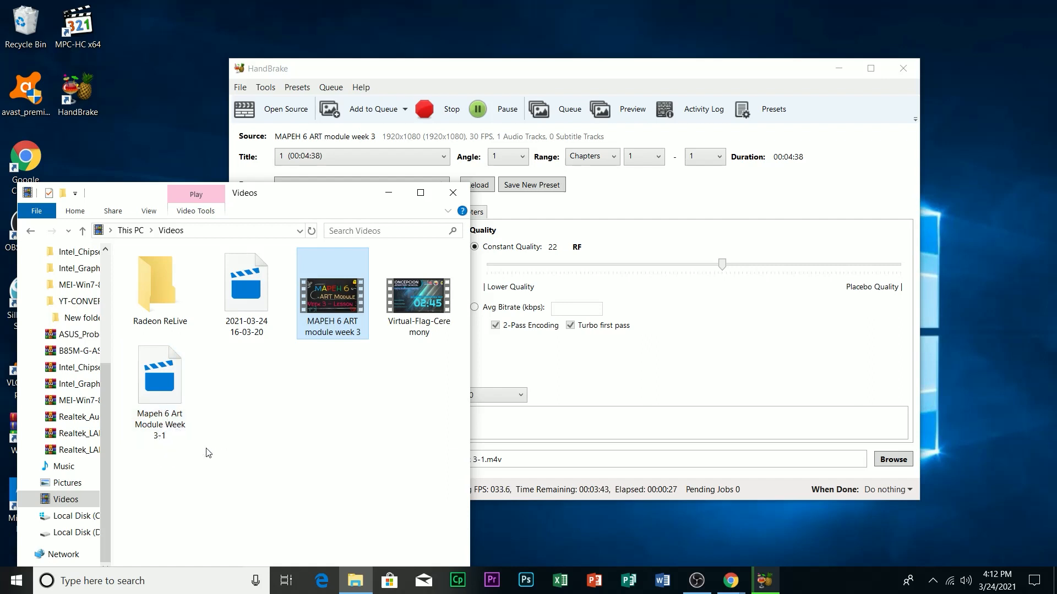
pyautogui.moveTo(165, 428)
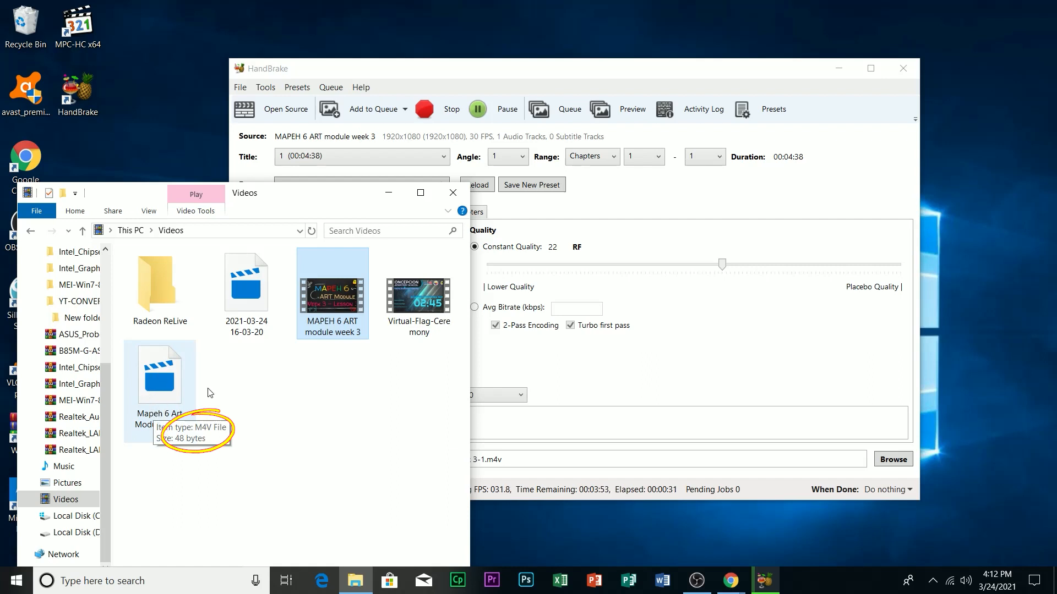
pyautogui.moveTo(339, 322)
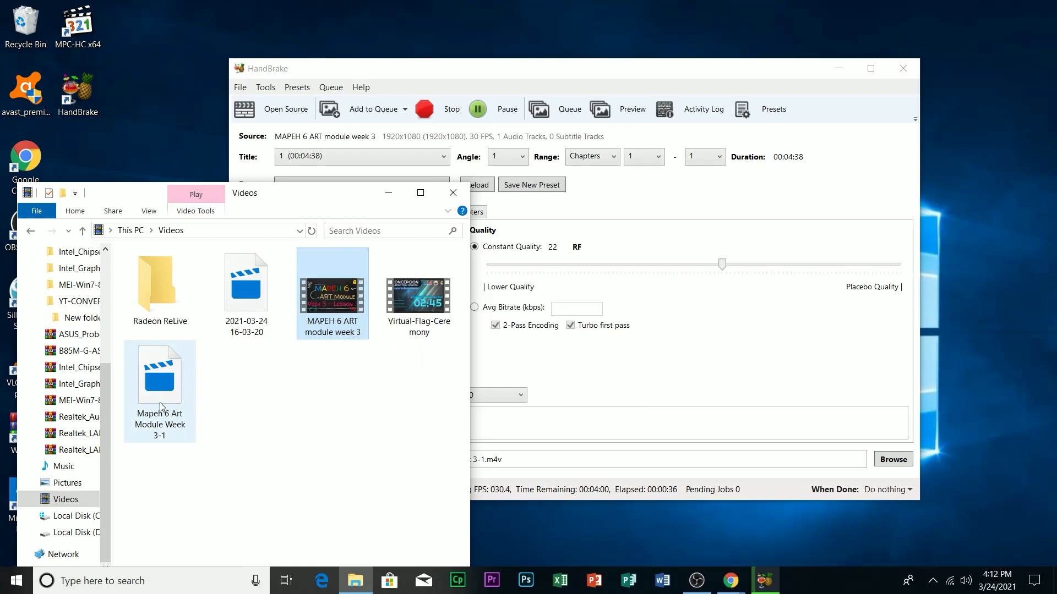
pyautogui.moveTo(168, 399)
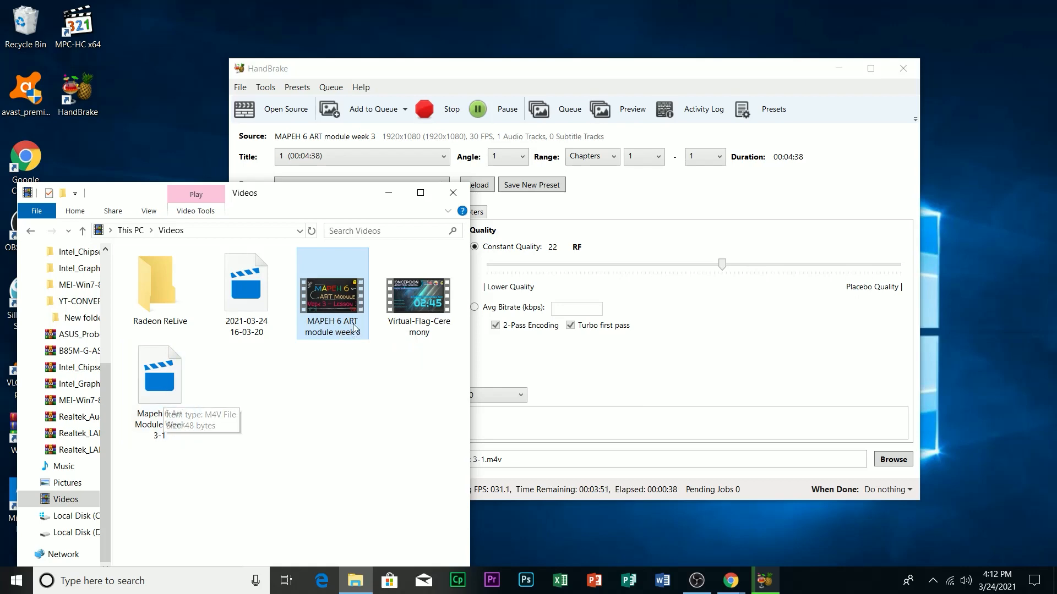
pyautogui.click(388, 200)
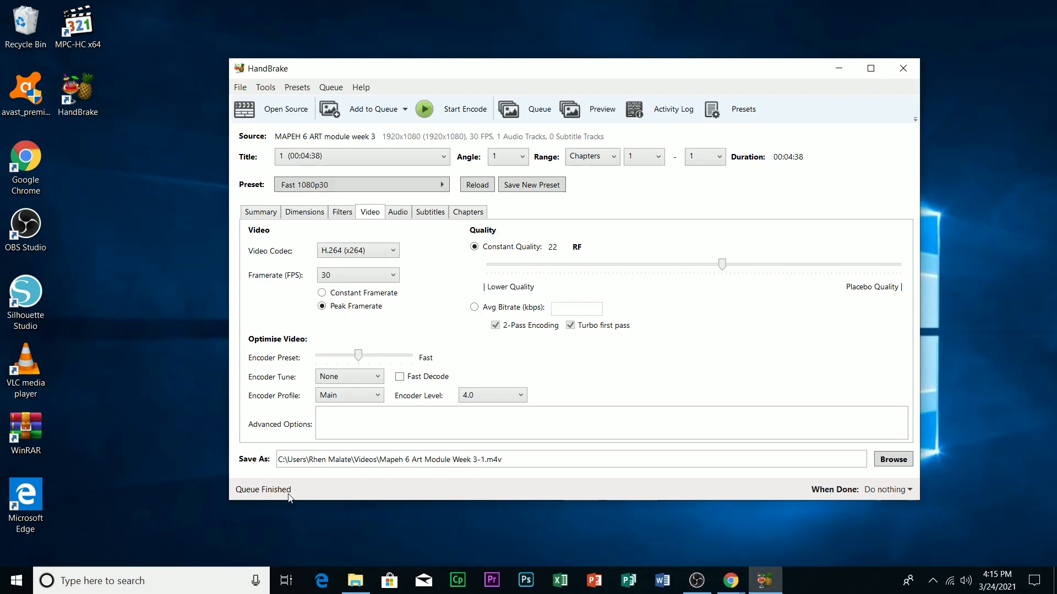
# Check the size of the finished Mapeh 6 Art Module Week 3-1 file in Videos and play the original MAPEH 6 ART module week 3 video
pyautogui.click(360, 588)
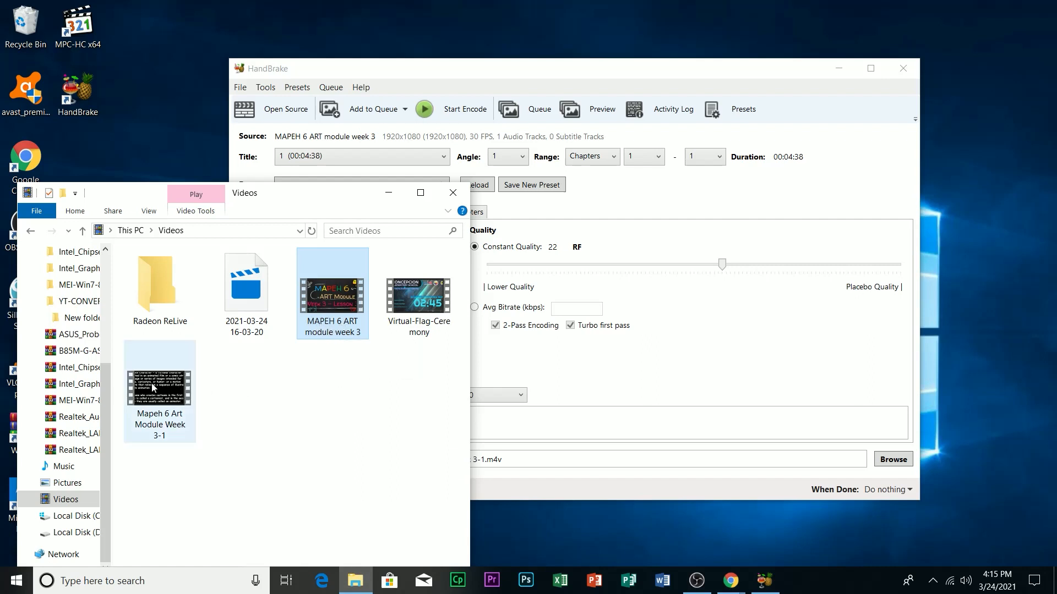
pyautogui.moveTo(164, 402)
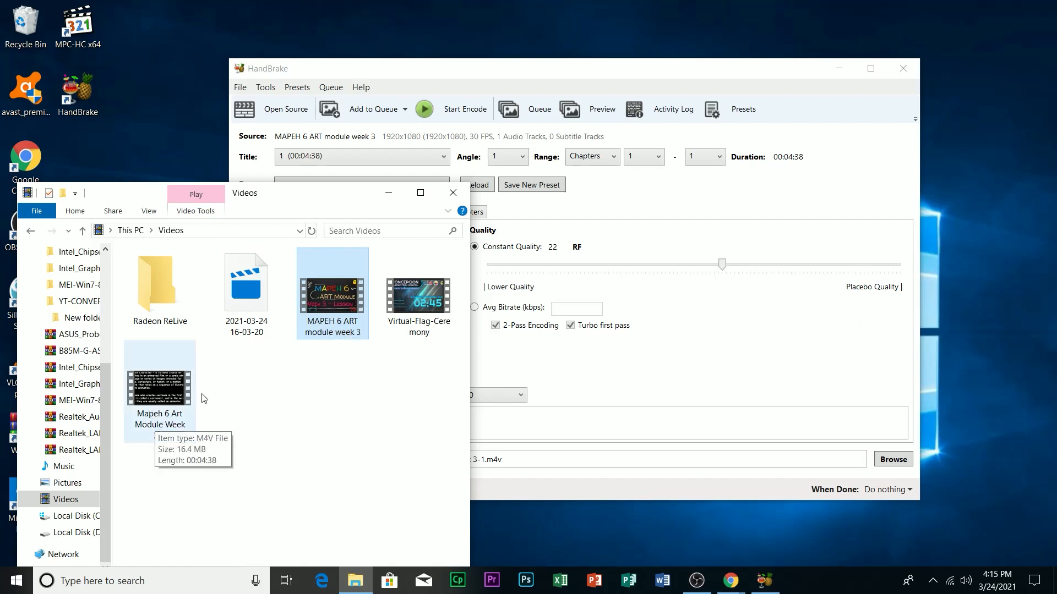
pyautogui.rightClick(325, 301)
pyautogui.click(369, 275)
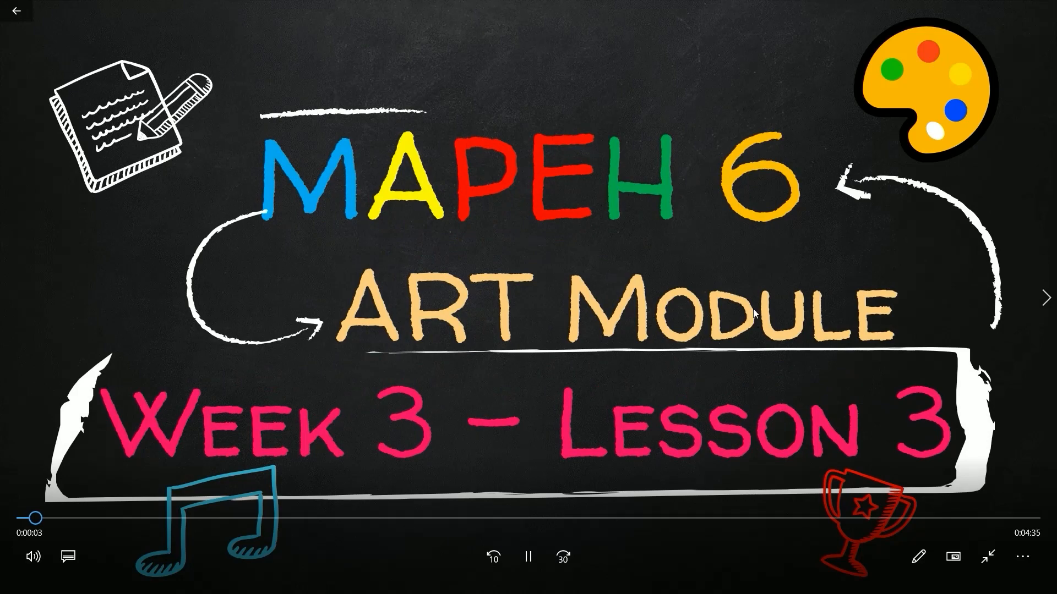
pyautogui.moveTo(1053, 7)
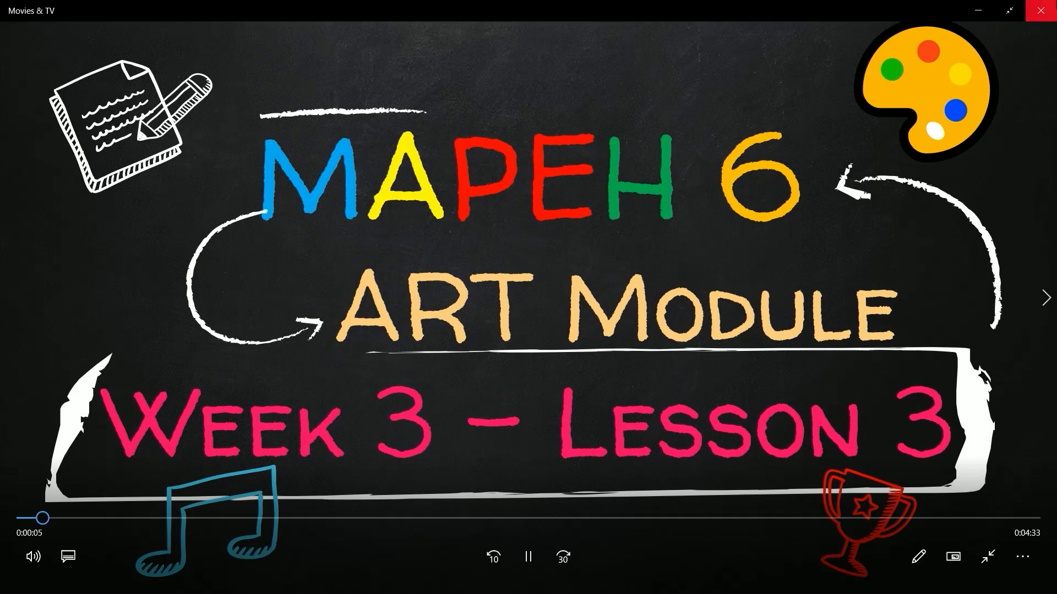